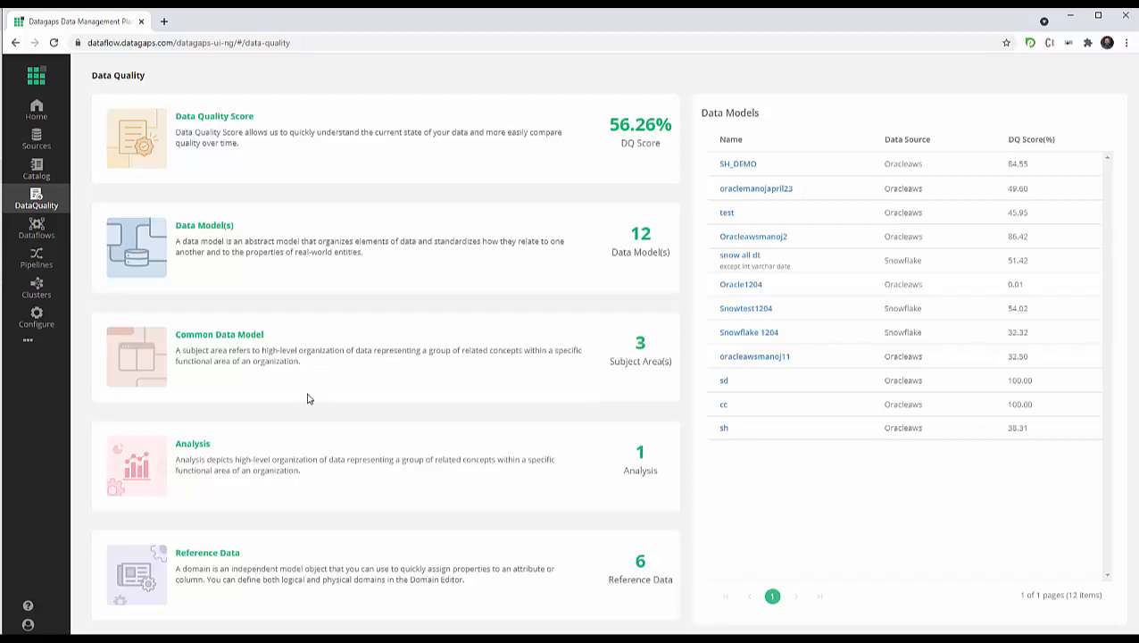
- Open the data model list and view the form for adding a data model, closing it without saving
click(205, 227)
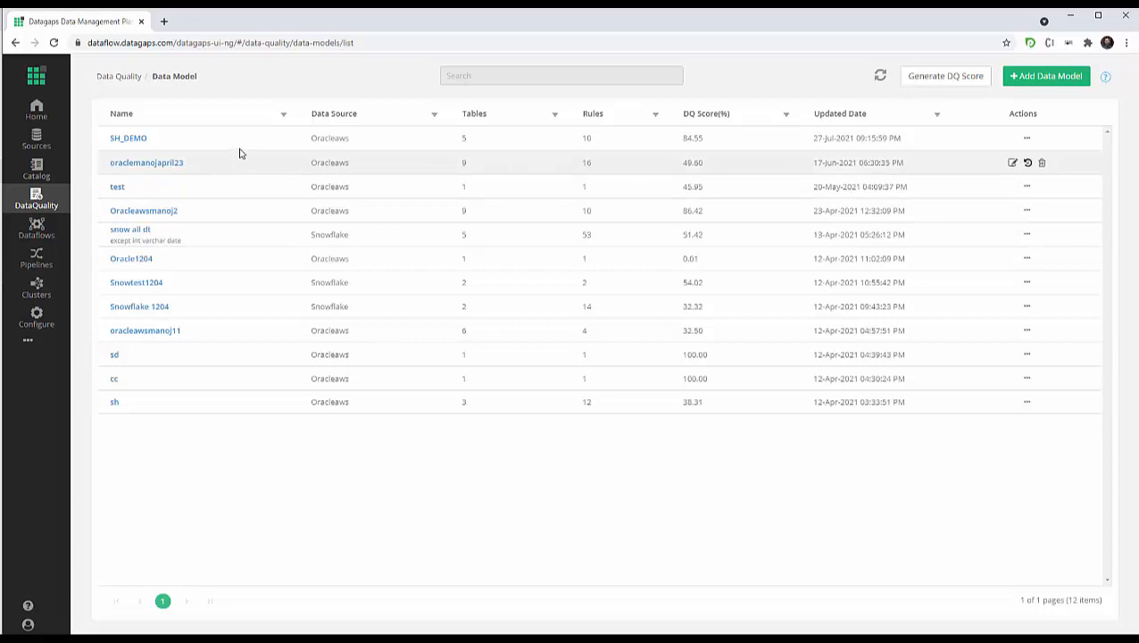
click(1055, 78)
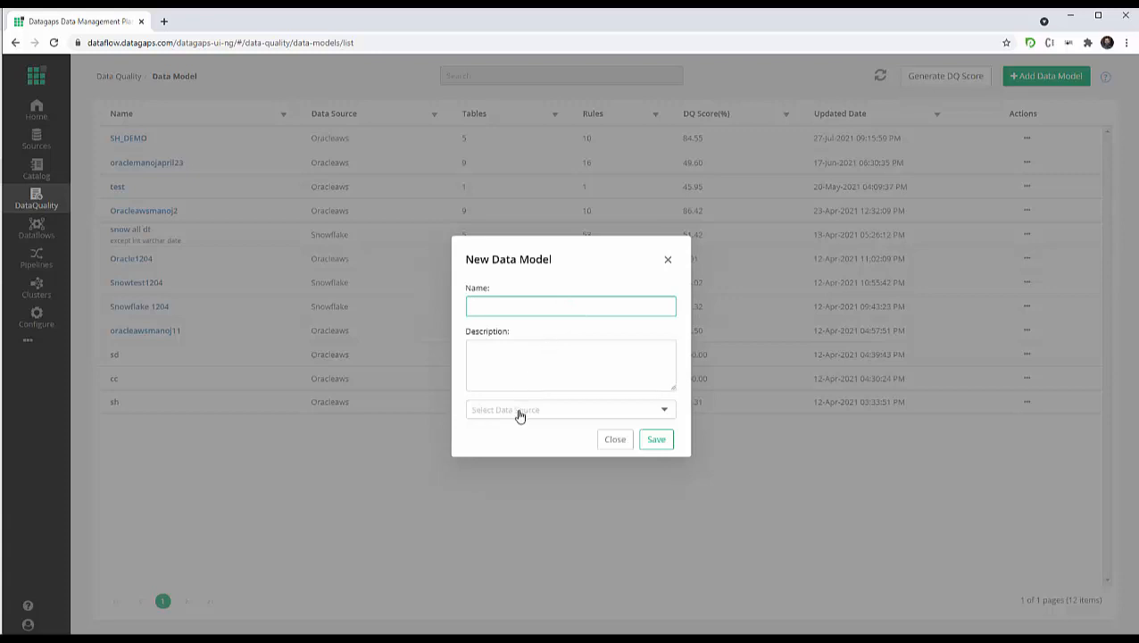
click(668, 263)
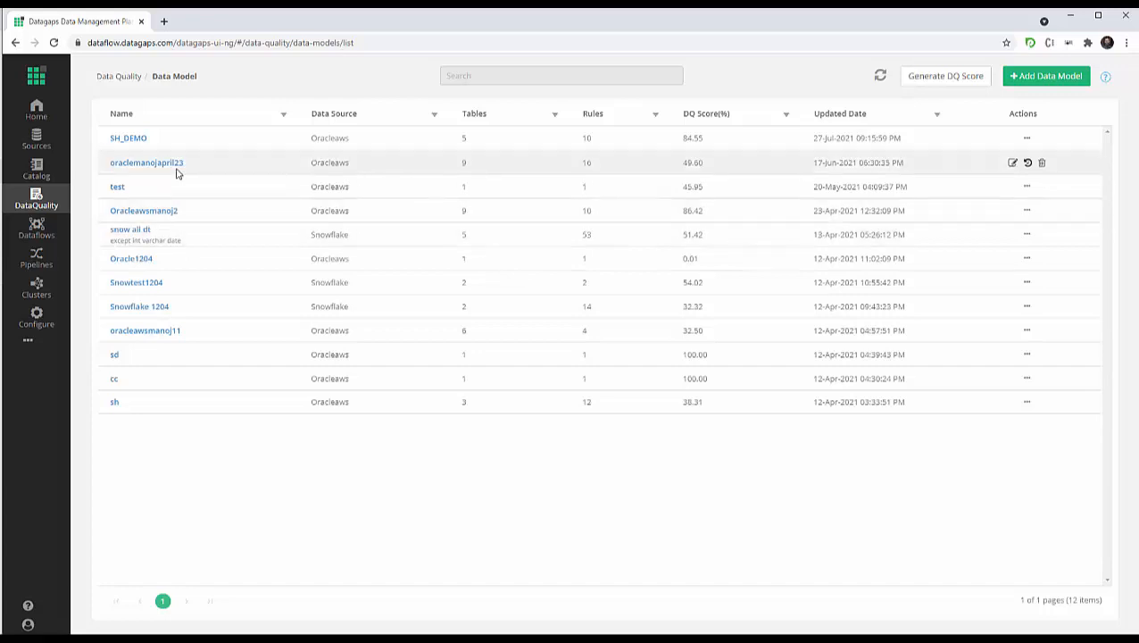
- Open the SH_DEMO data model and inspect the run scores on its Data Quality Trend chart
click(129, 140)
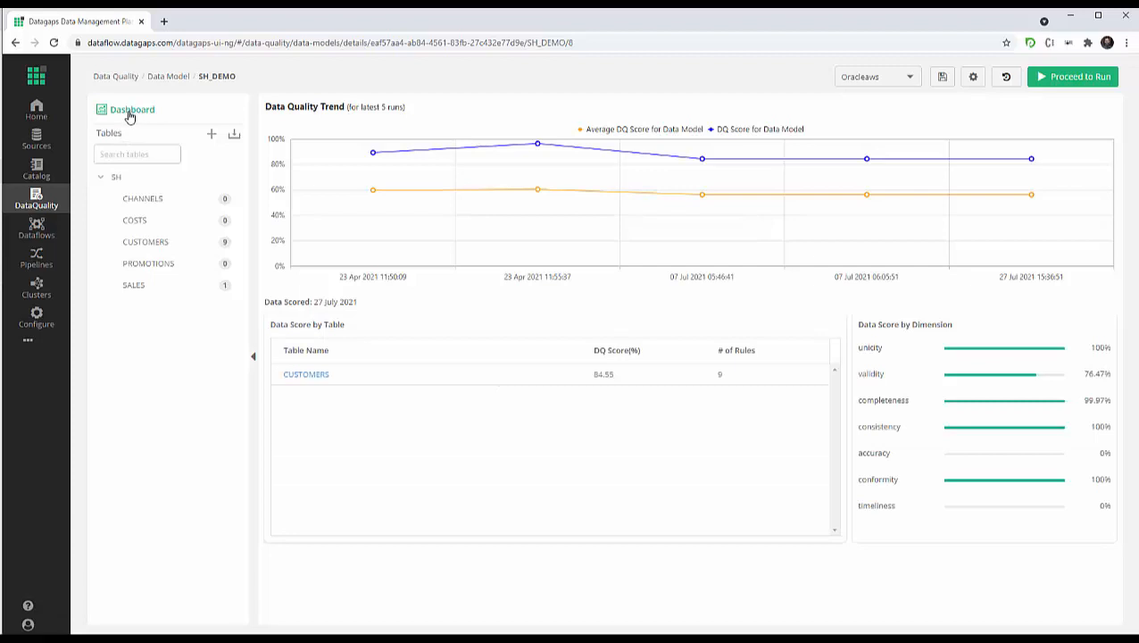
mouse_move(373, 156)
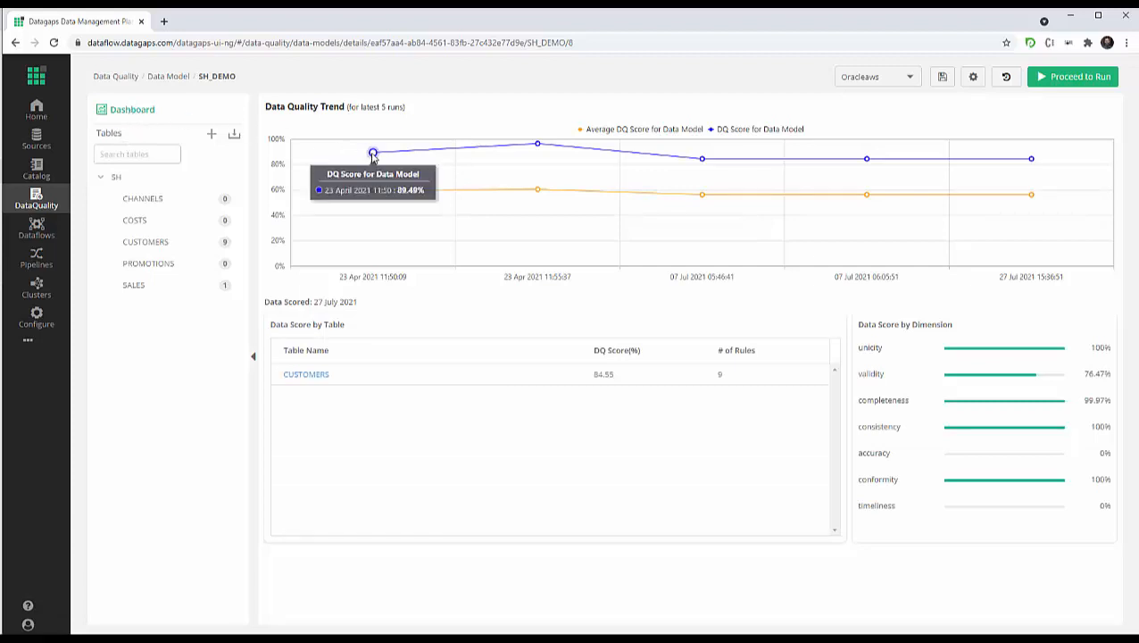
mouse_move(538, 147)
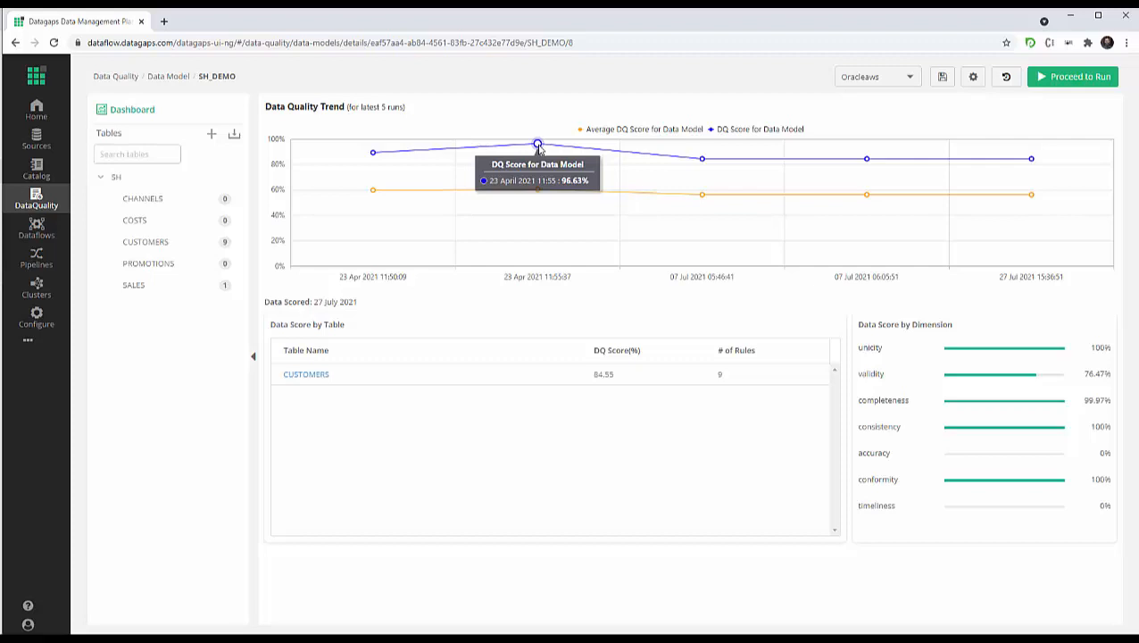
mouse_move(373, 194)
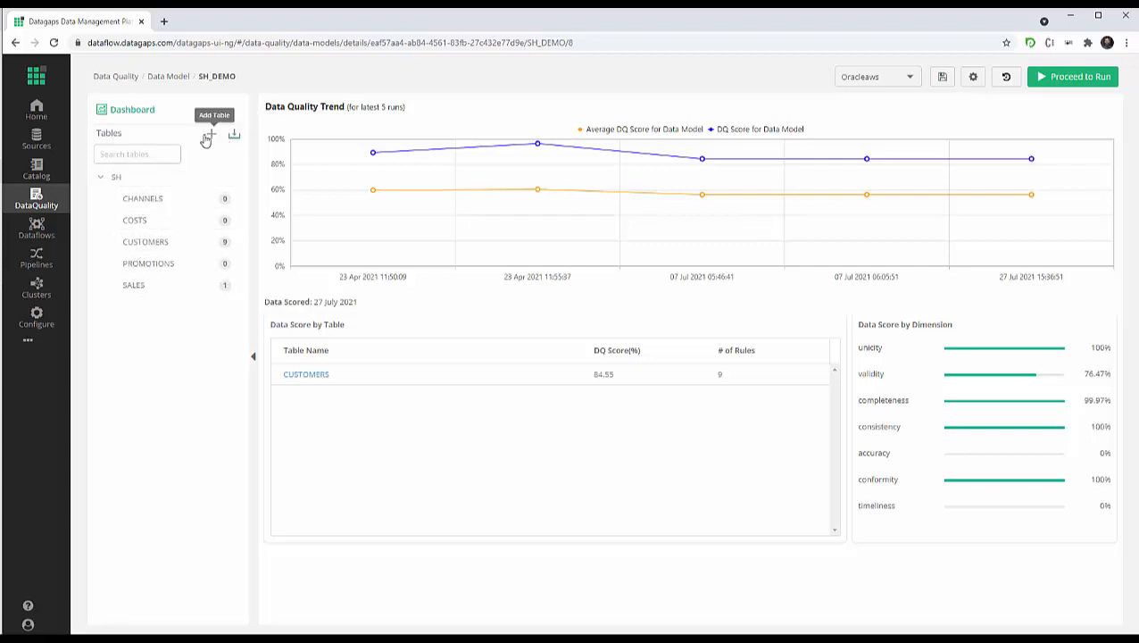
- Show the CUSTOMERS table's dashboard and expand CUST_EMAIL and CUST_EFF_TO to see the rules behind their scores
click(141, 245)
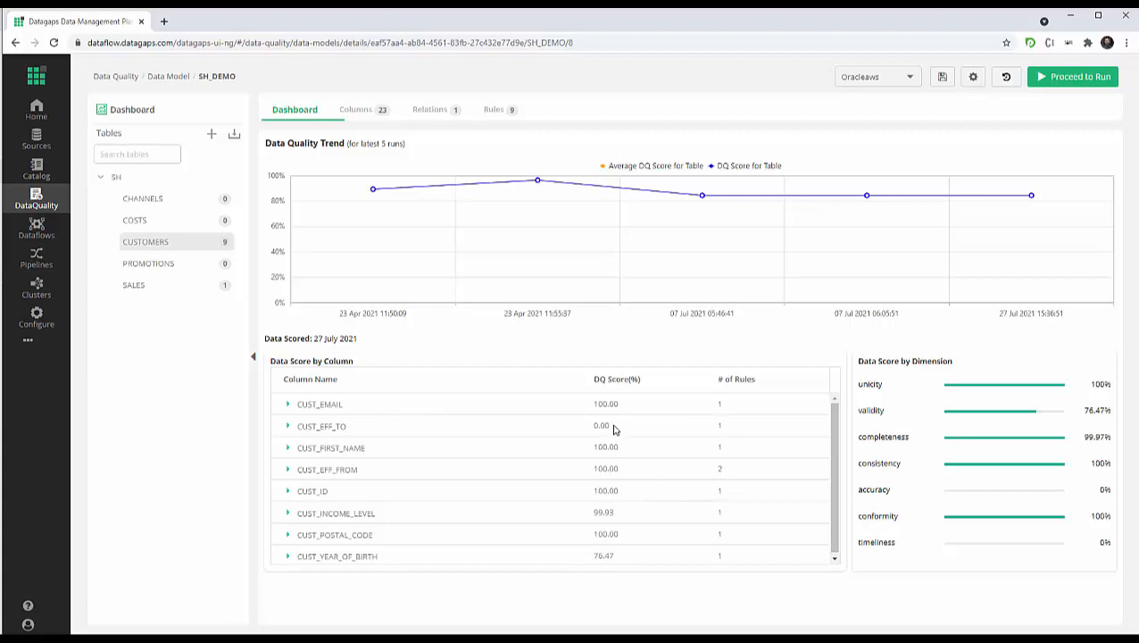
scroll(607, 417, down, 1)
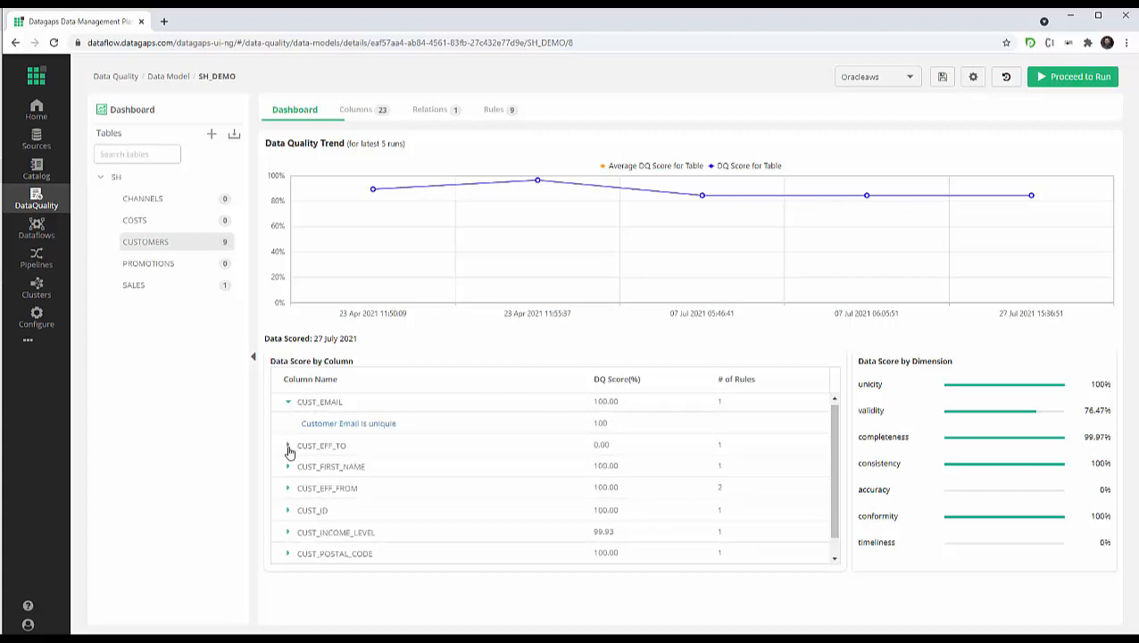
click(289, 447)
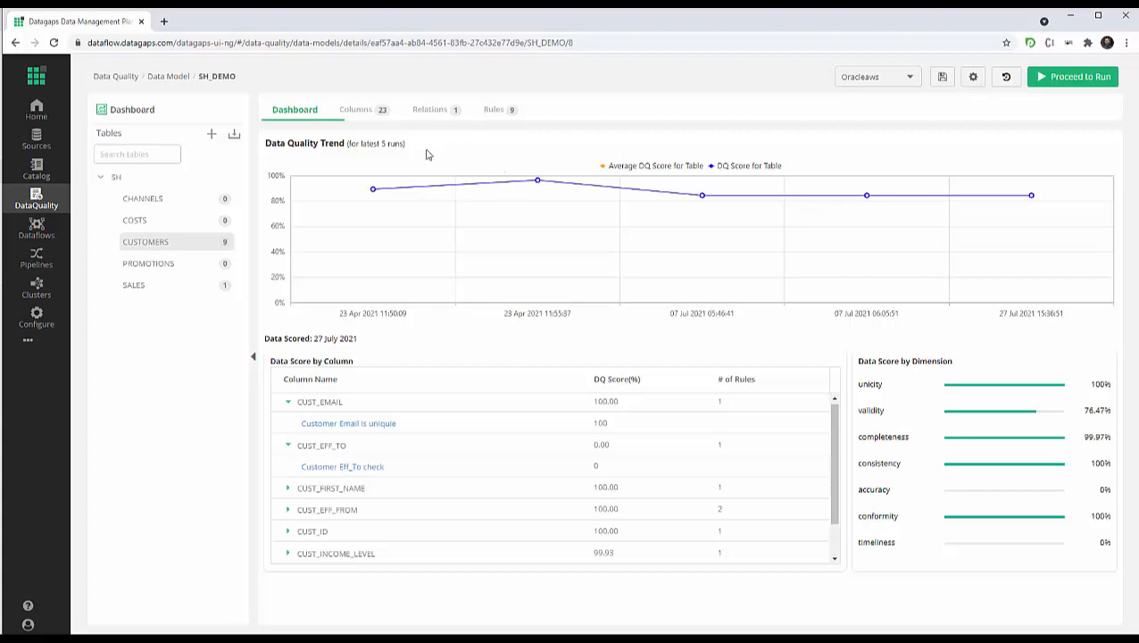
- Review the columns and relations of the CUSTOMERS table, viewing the form for adding a relation and cancelling it
click(356, 112)
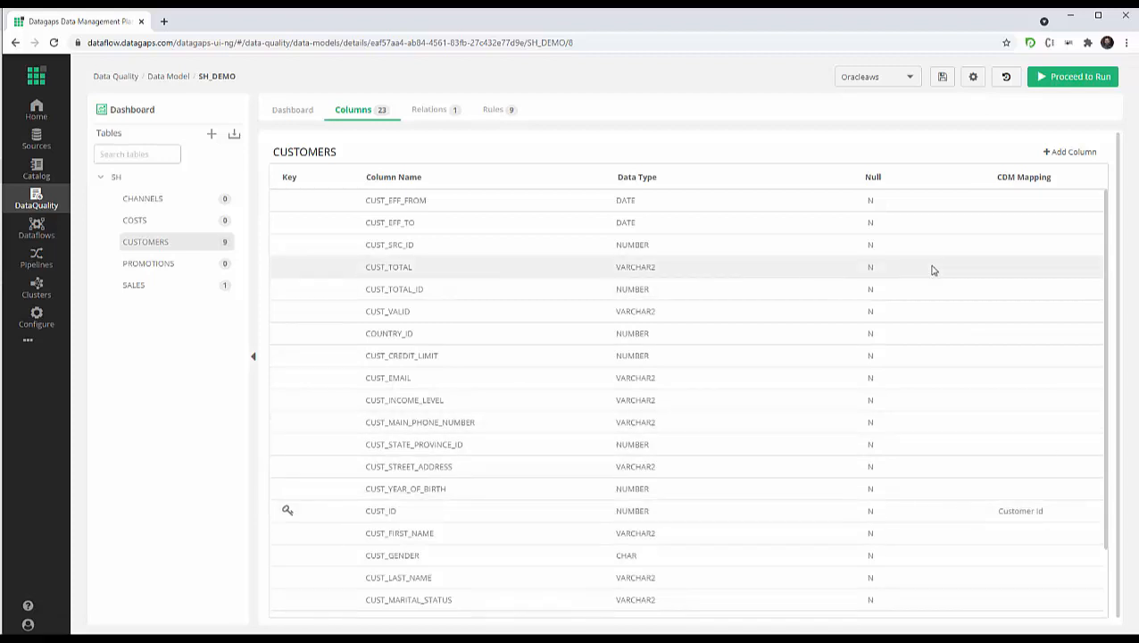
click(428, 111)
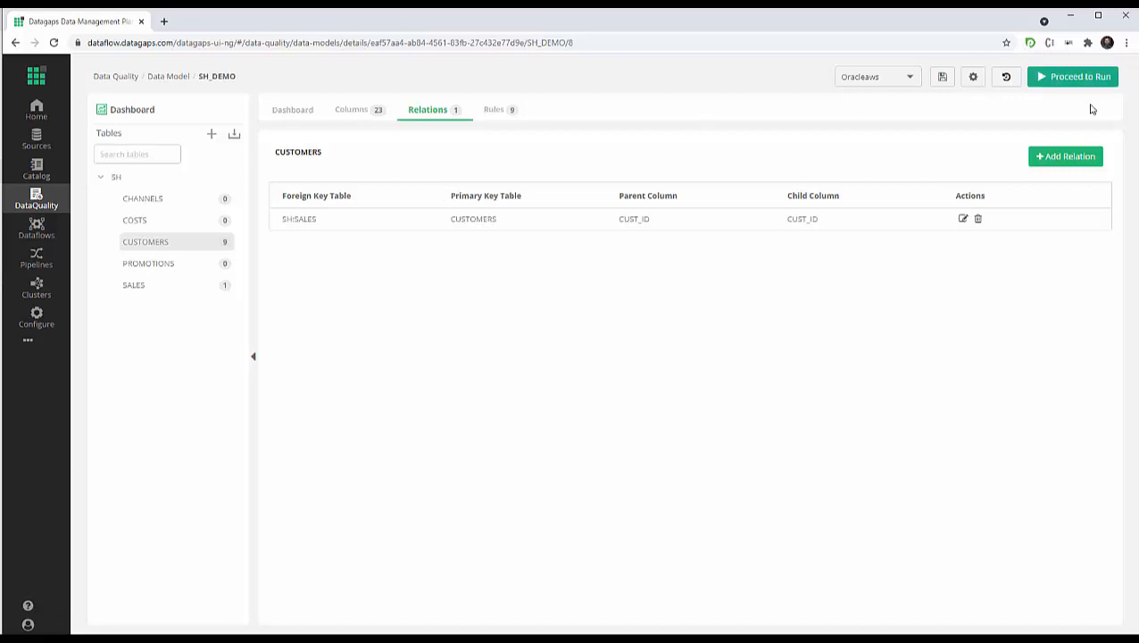
click(1069, 161)
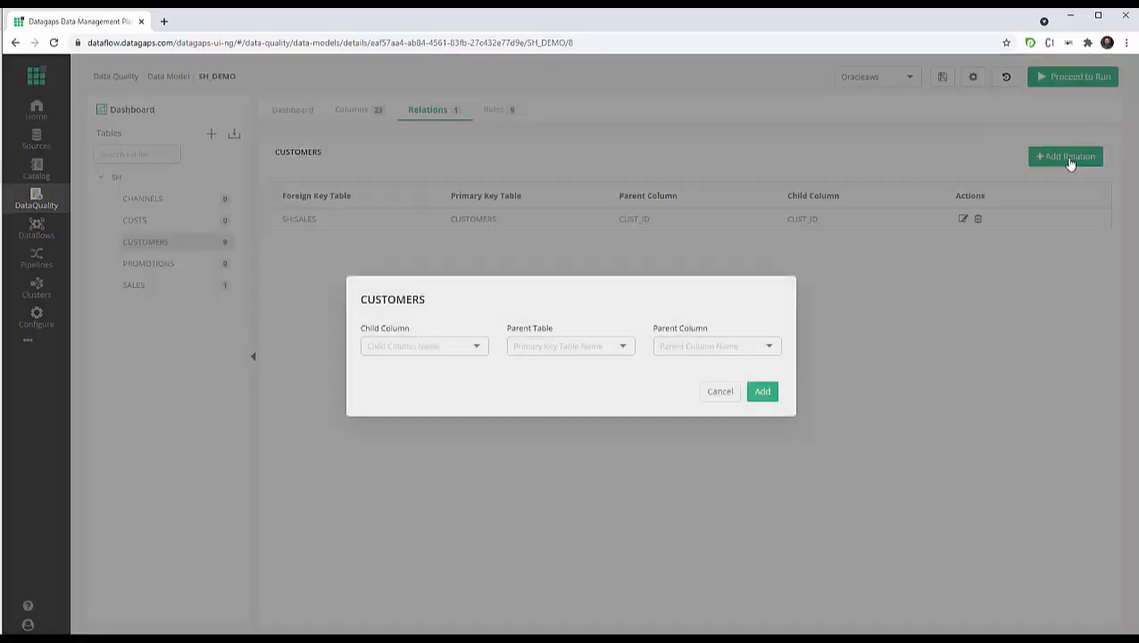
click(720, 393)
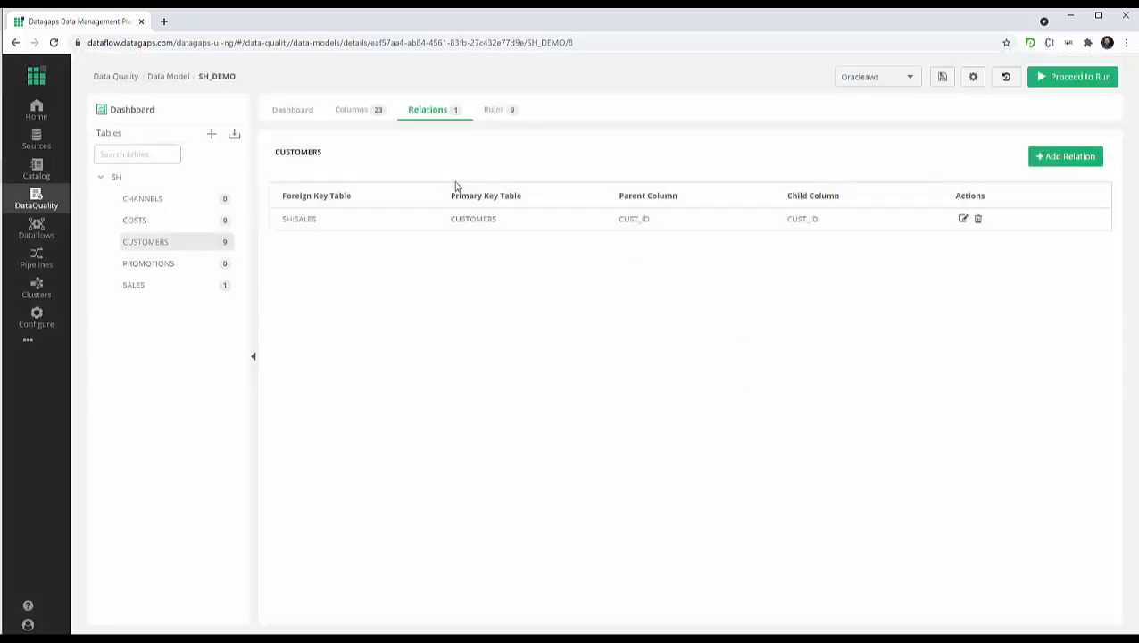
- Review the CUSTOMERS rules, the rule types available for a new rule, and the "Cust_EFF_From should be after year 1980" rule definition
click(491, 110)
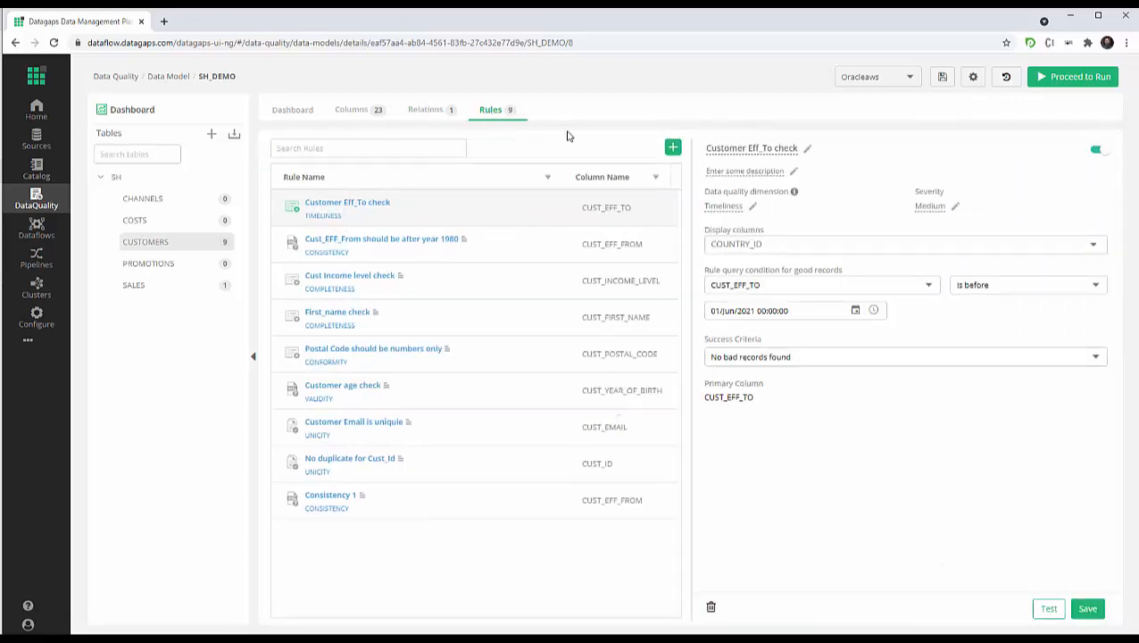
click(673, 149)
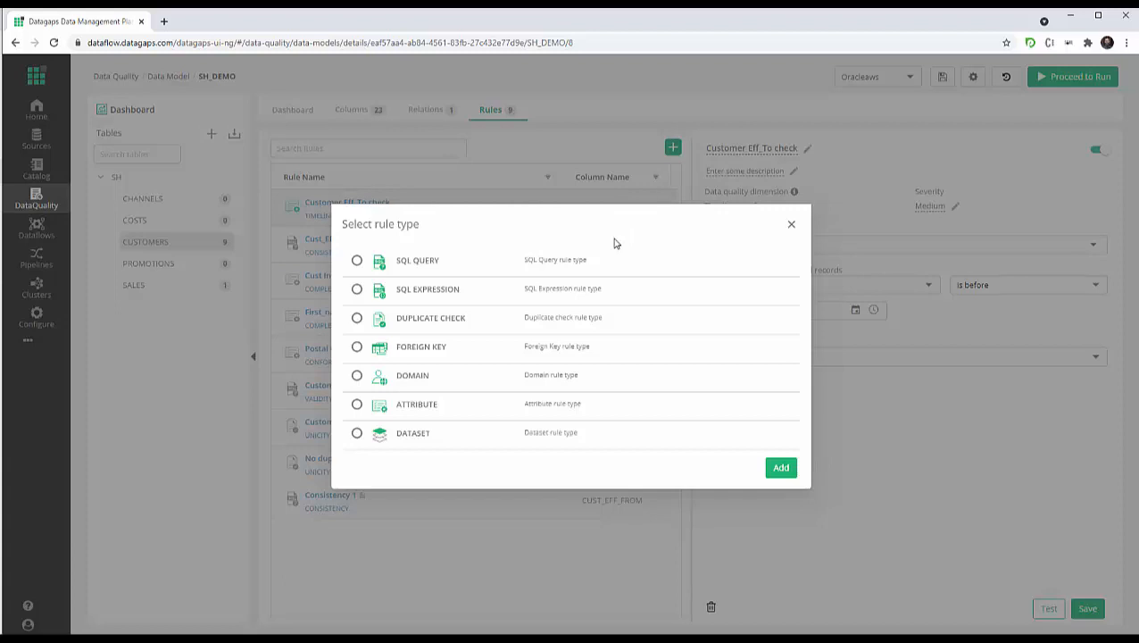
click(790, 224)
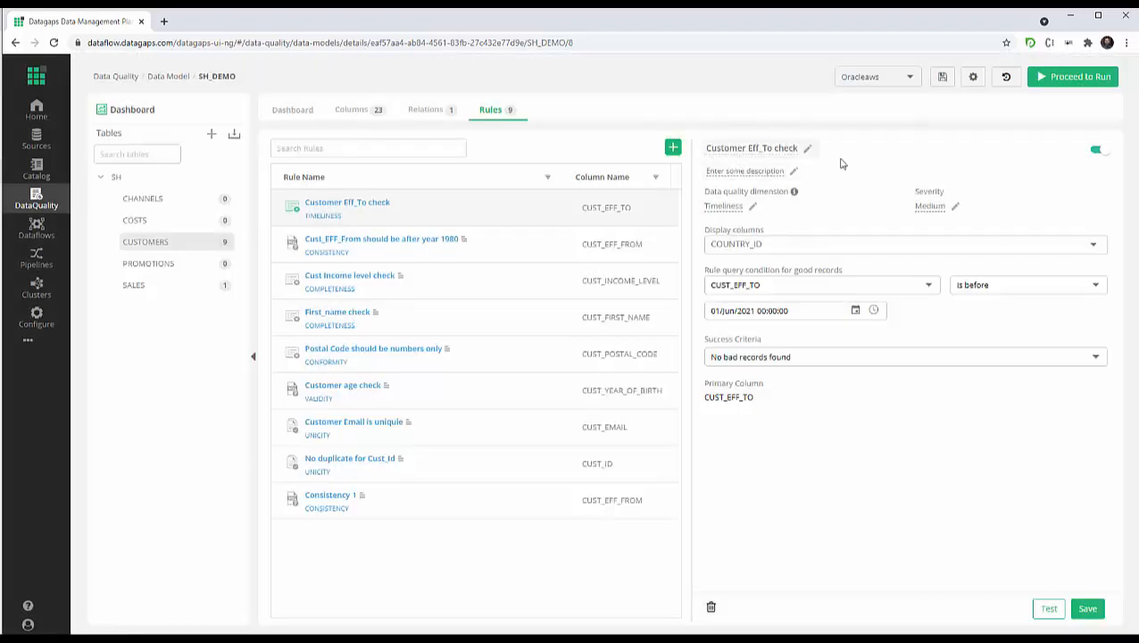
click(428, 237)
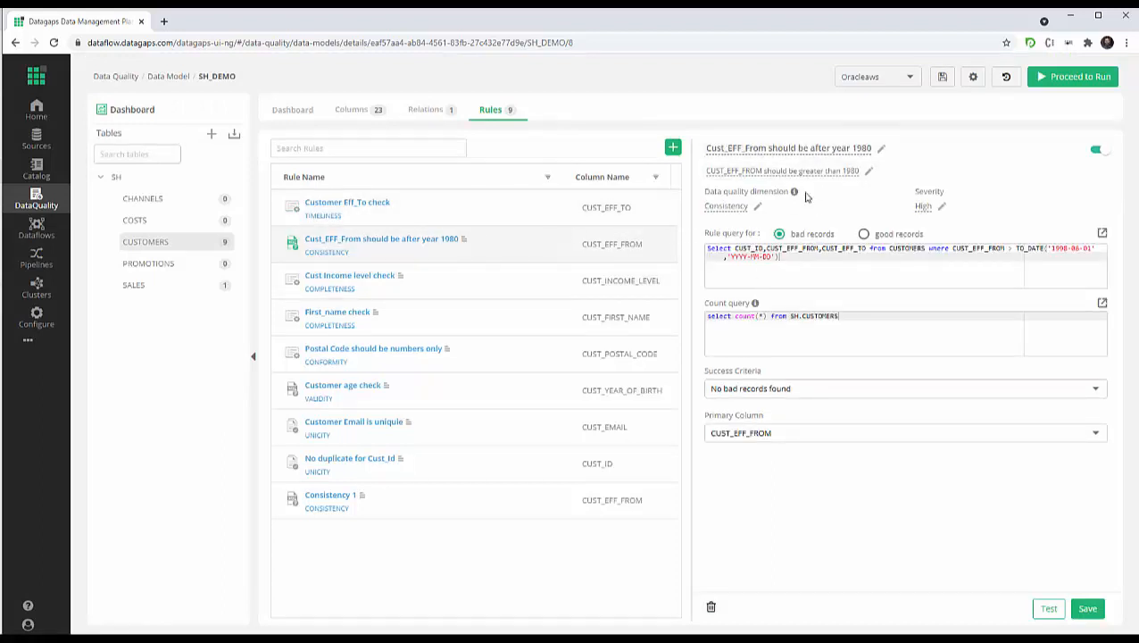
- Set the success criteria of the Customer Eff_To check rule to "% of good records is"
click(477, 211)
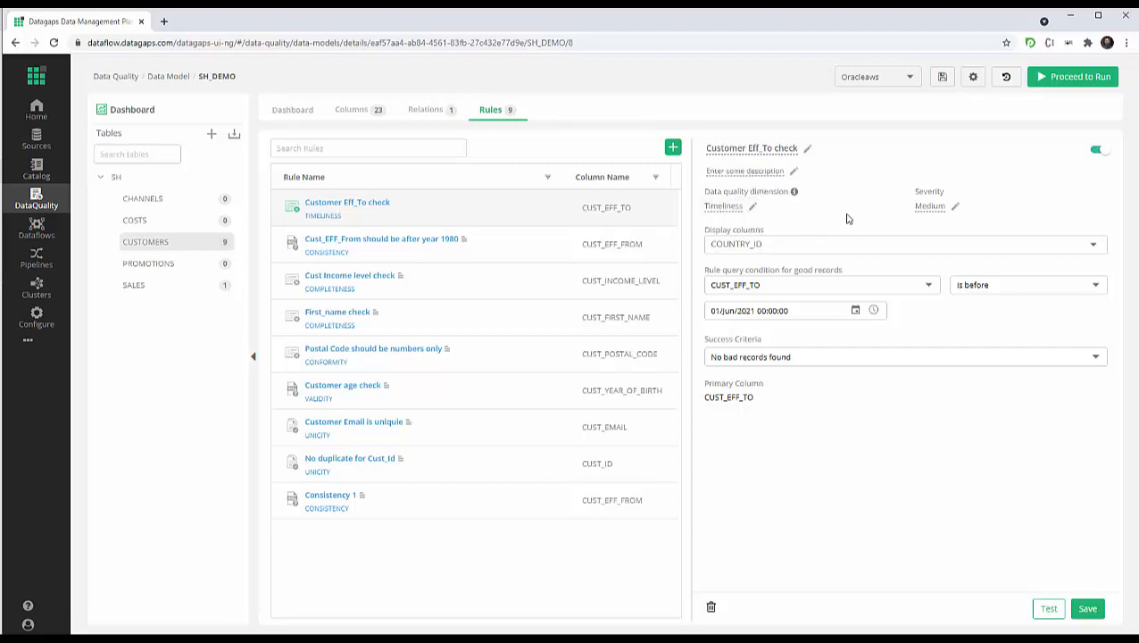
click(827, 357)
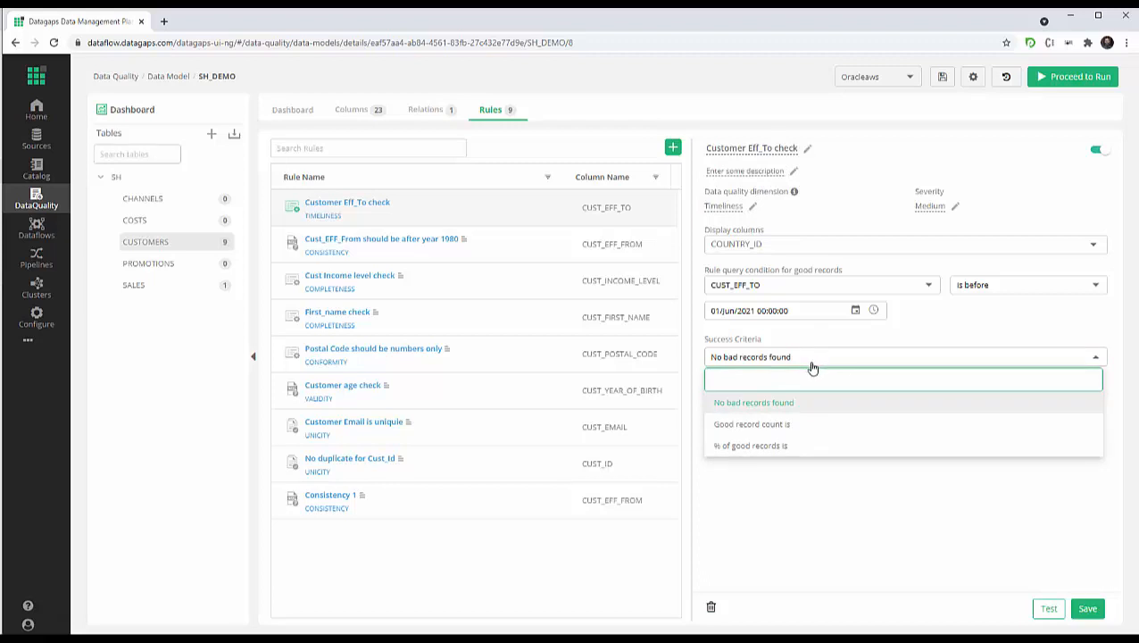
click(750, 448)
click(750, 449)
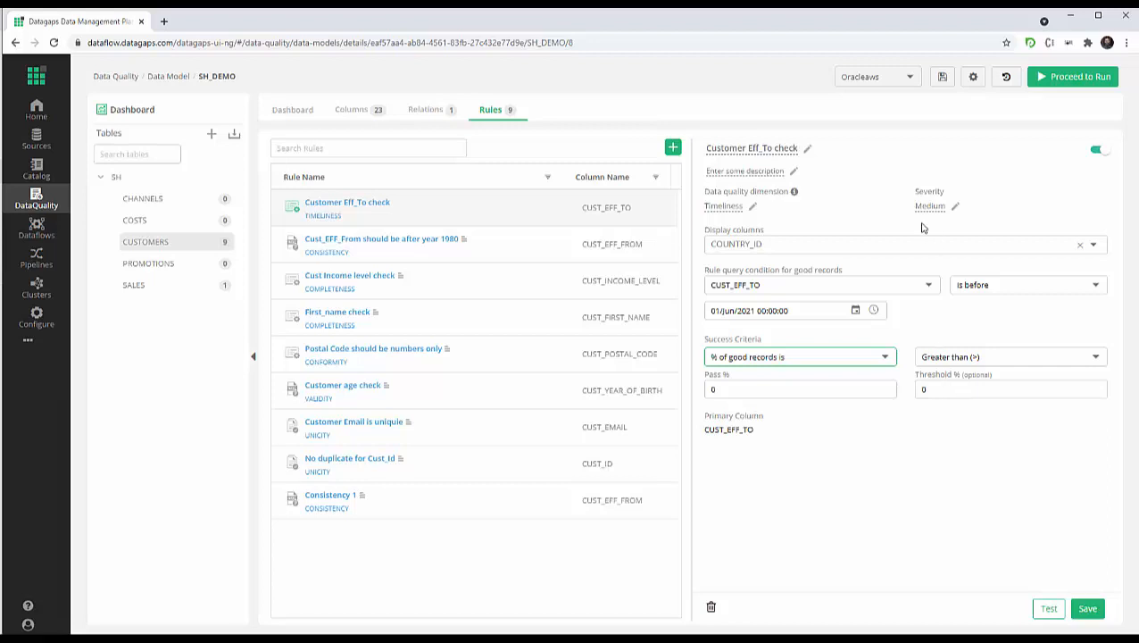
- Open the latest run in SH_DEMO's run history and examine its rule results across all columns, including the export actions
click(1002, 80)
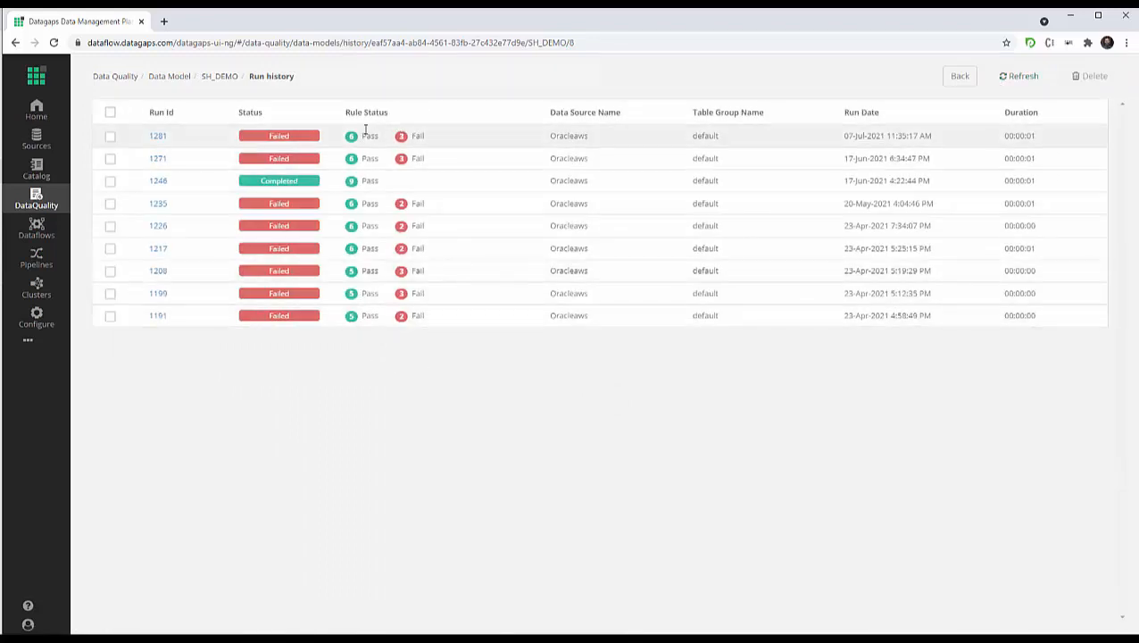
click(158, 137)
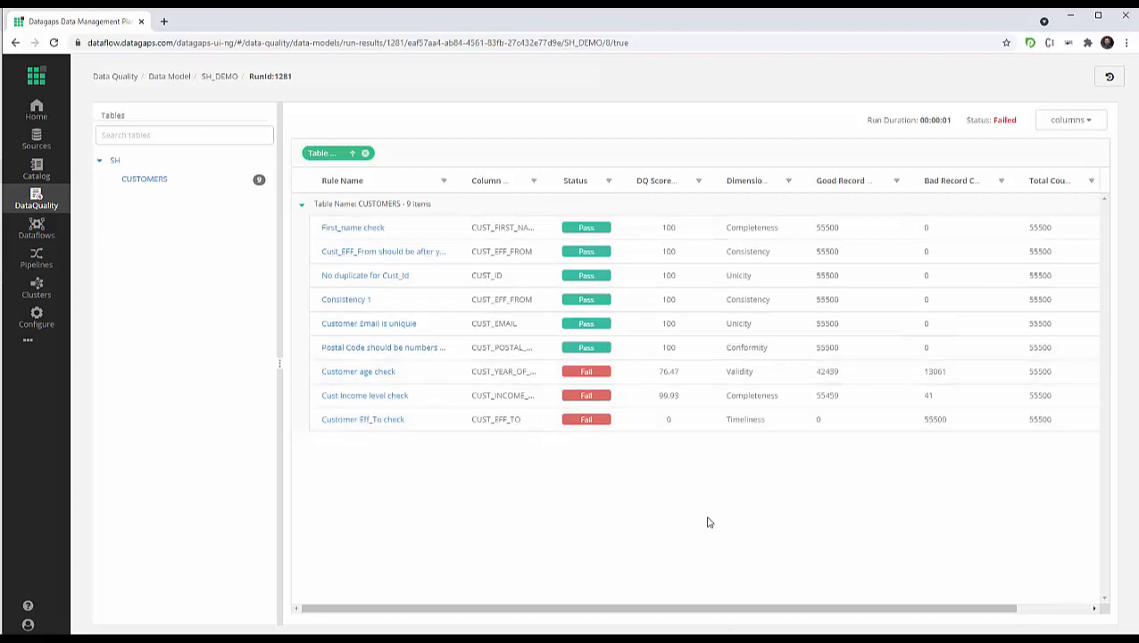
drag(725, 615, 812, 611)
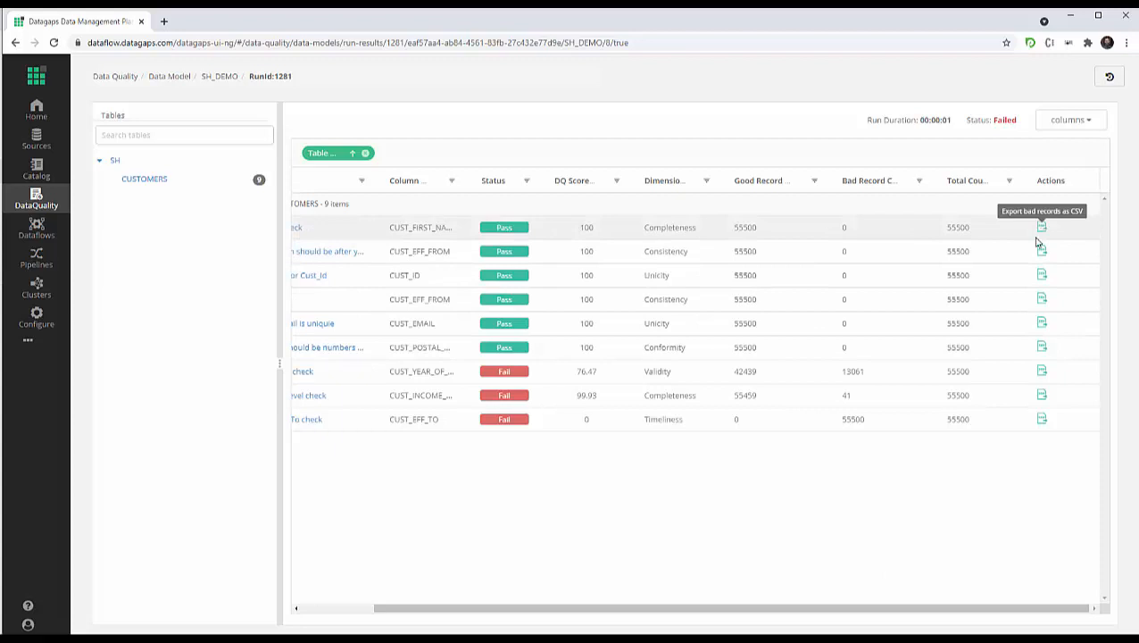
drag(801, 606, 610, 618)
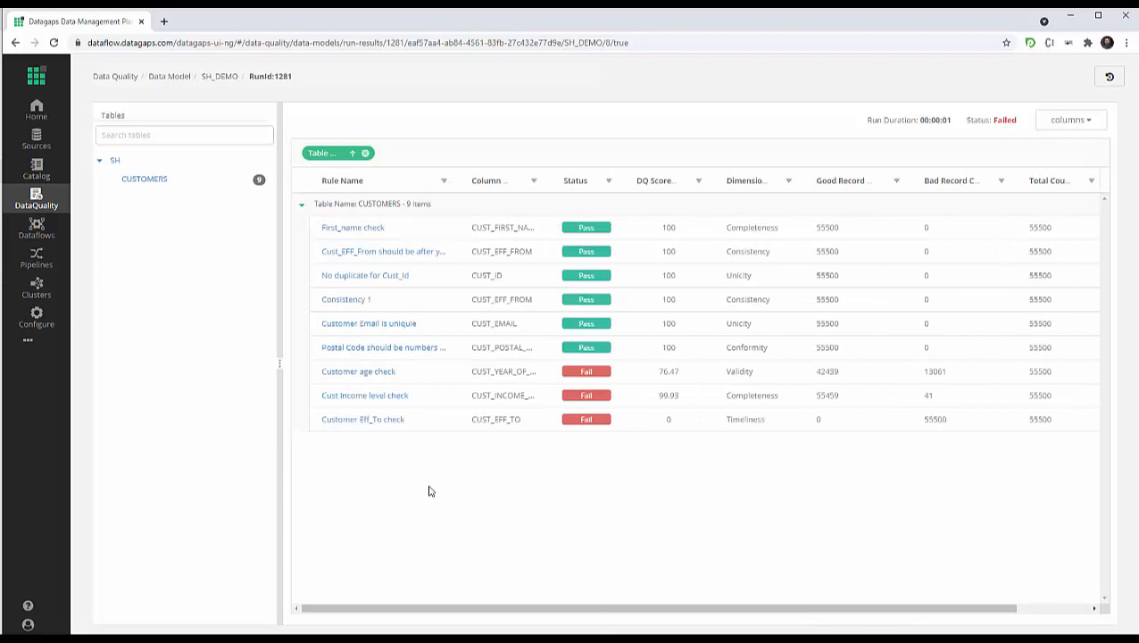
- Inspect the Customer age check result's sample rows, rule query and data query, and close the details
click(366, 373)
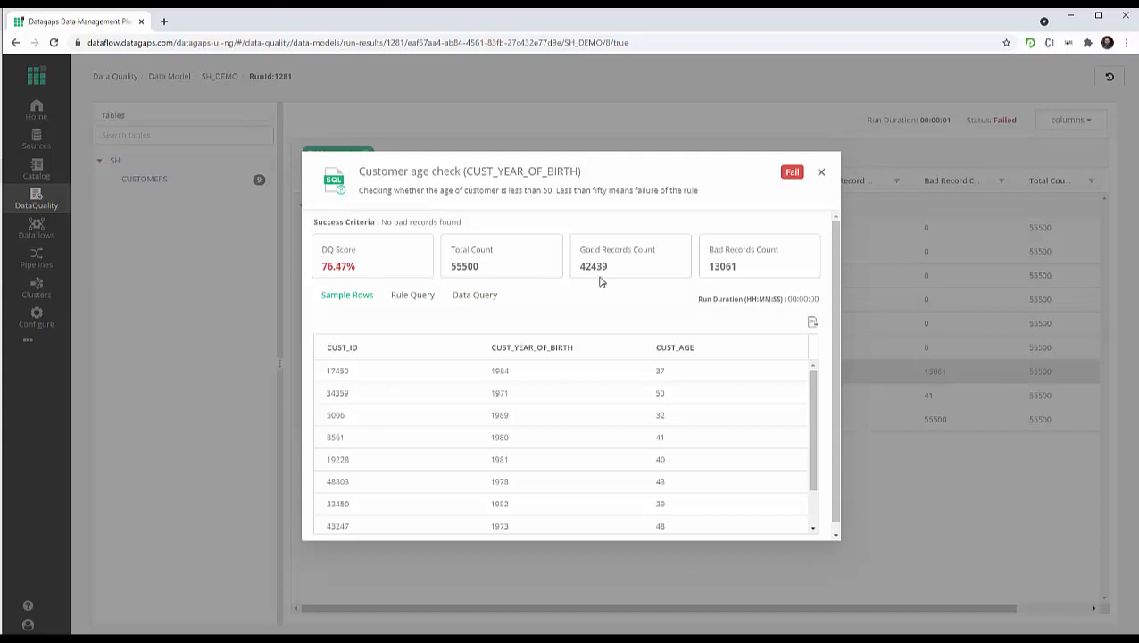
click(414, 303)
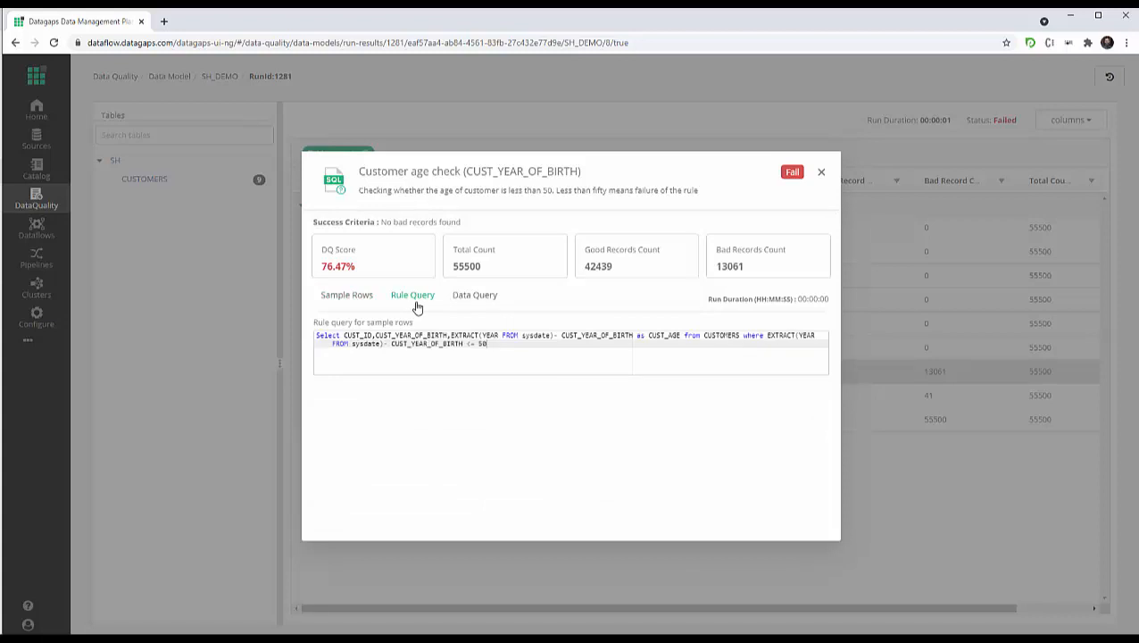
click(477, 303)
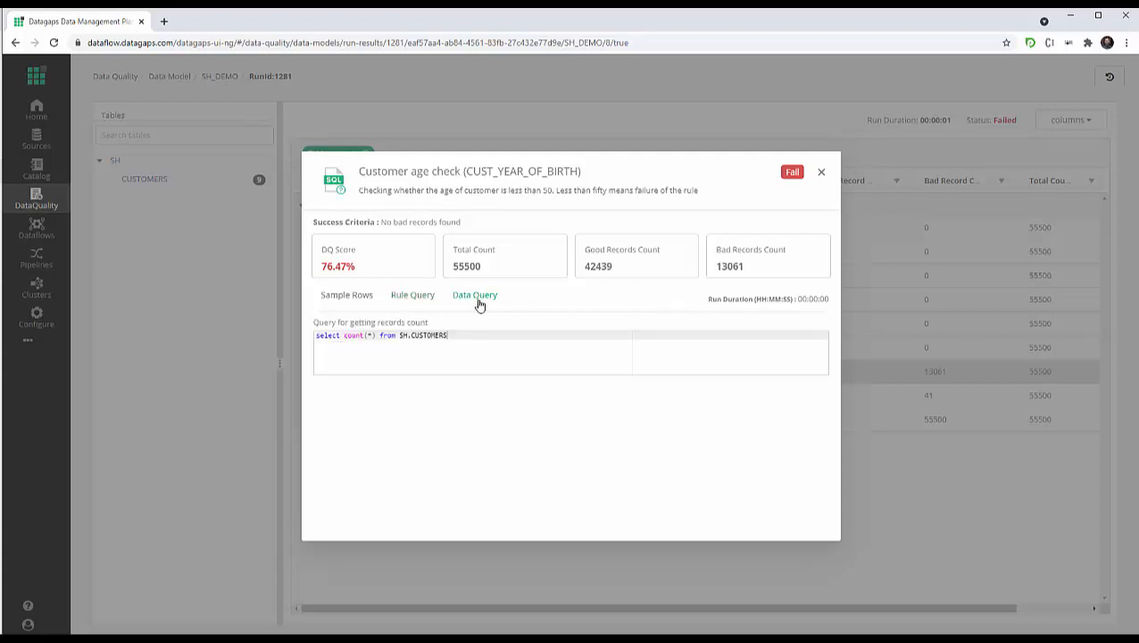
click(822, 171)
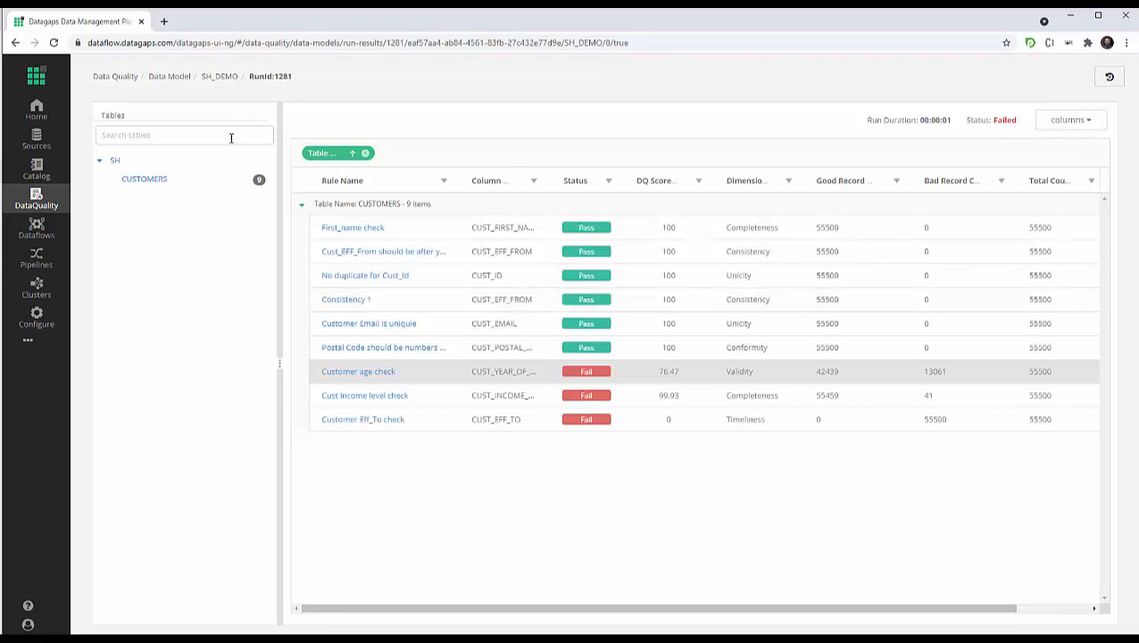
- Open the Customer subject area in the Common Data Model and view the Customer Id attribute under its CUSTOMERS entity
click(118, 77)
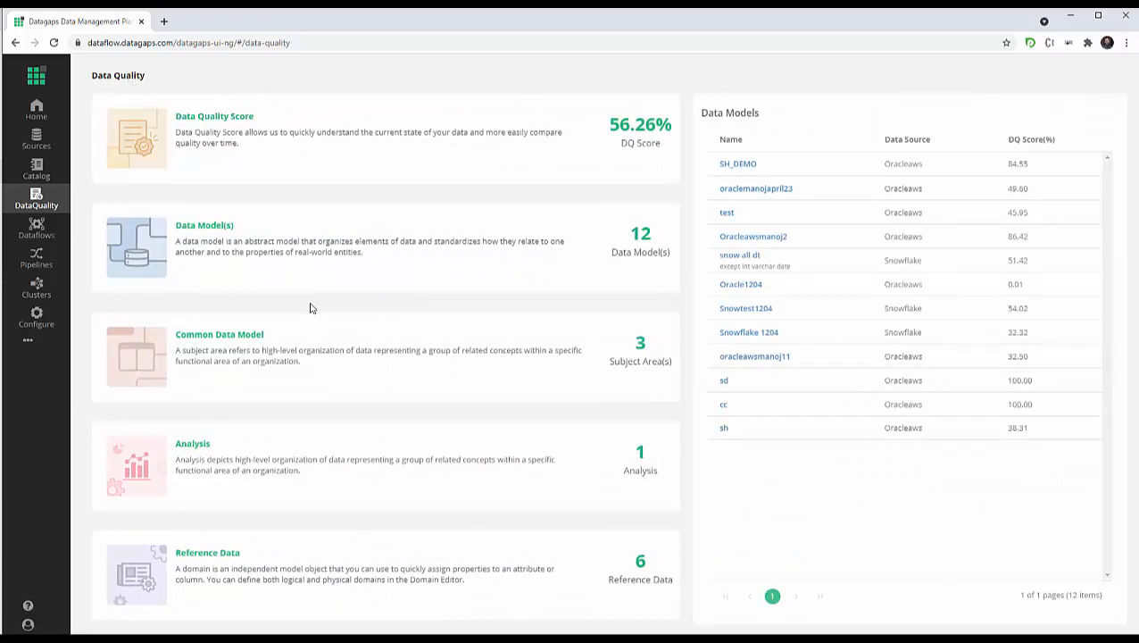
click(237, 345)
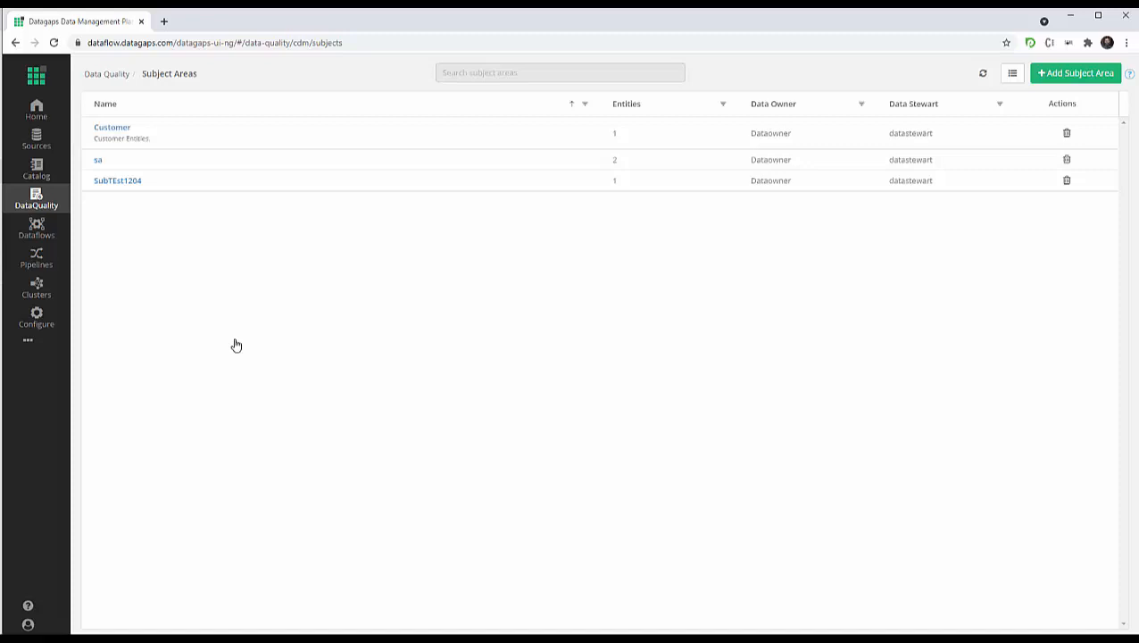
click(109, 131)
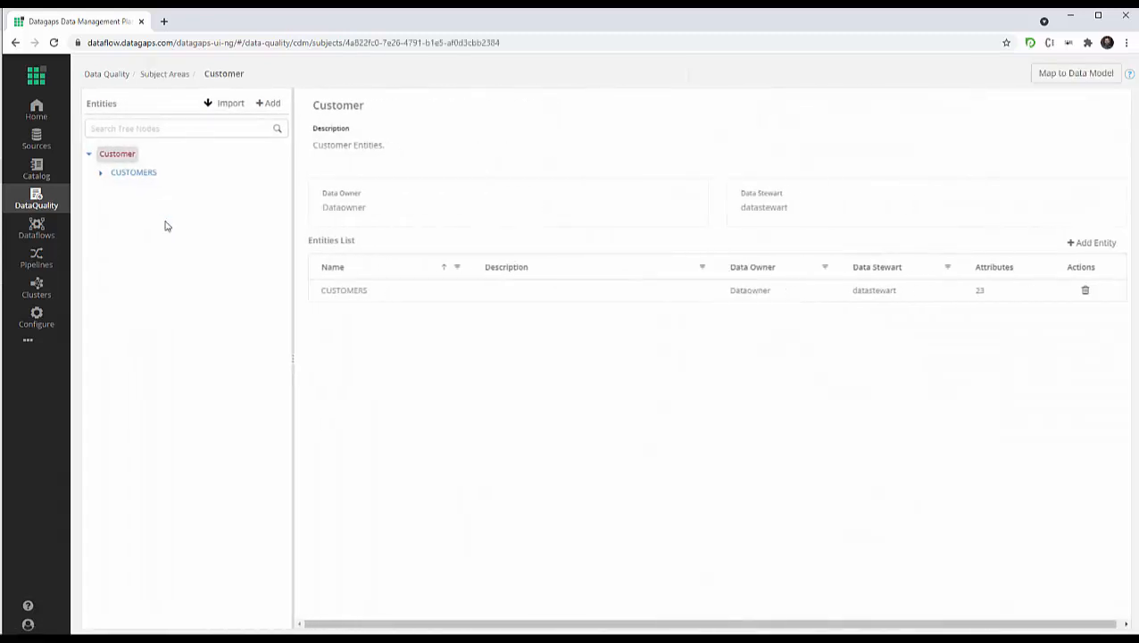
click(100, 178)
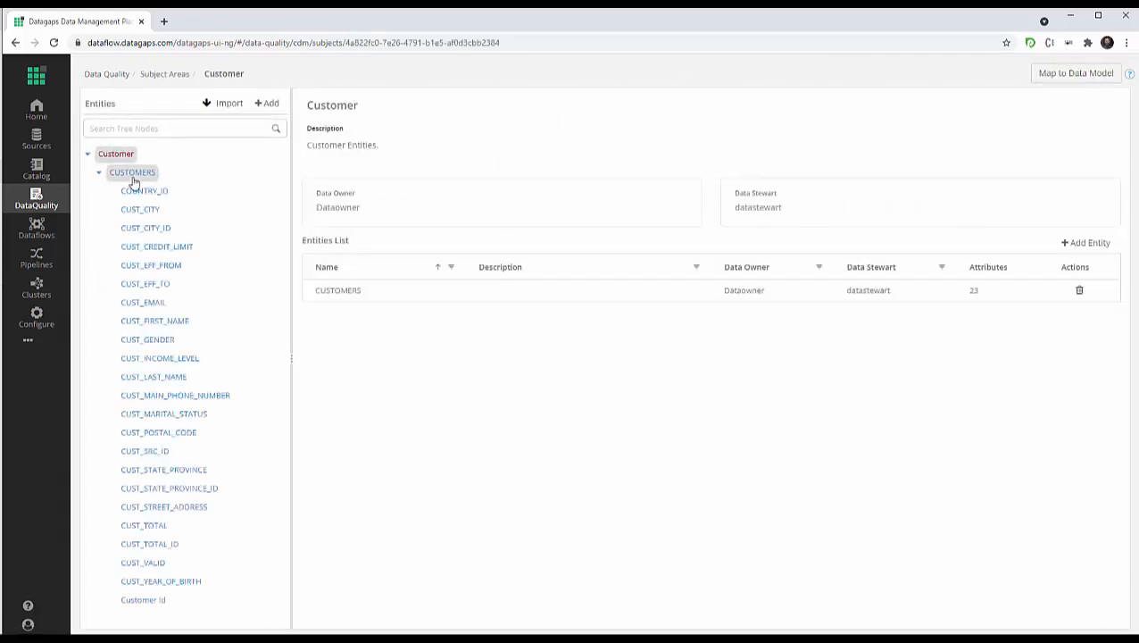
click(146, 603)
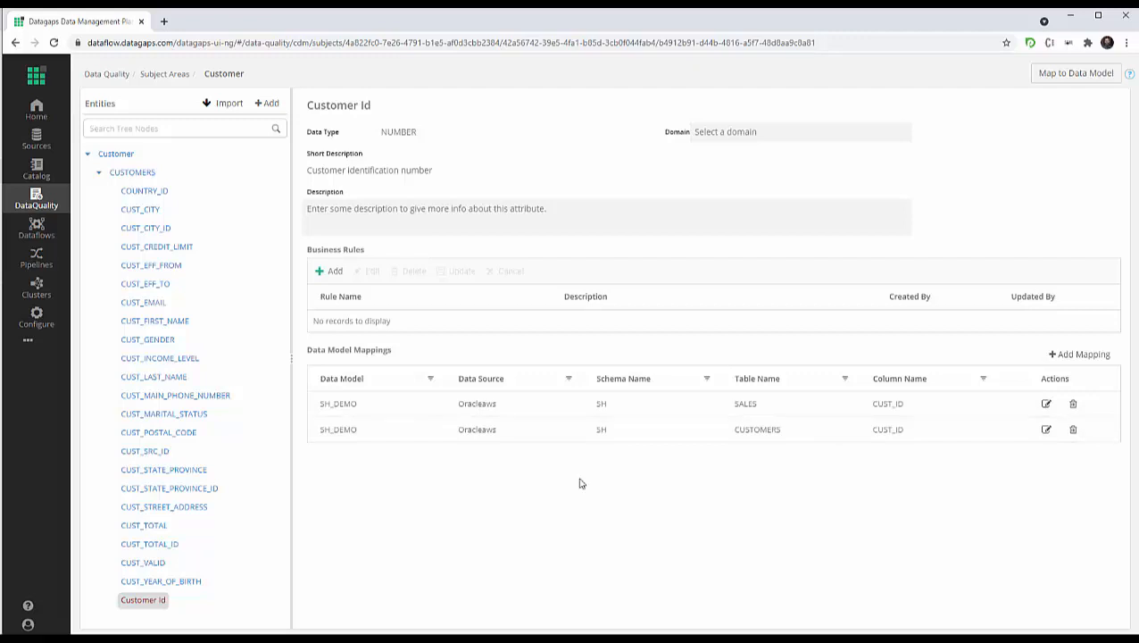
- View the system-wide Data Quality Score dashboard and return to the Data Quality overview
click(108, 74)
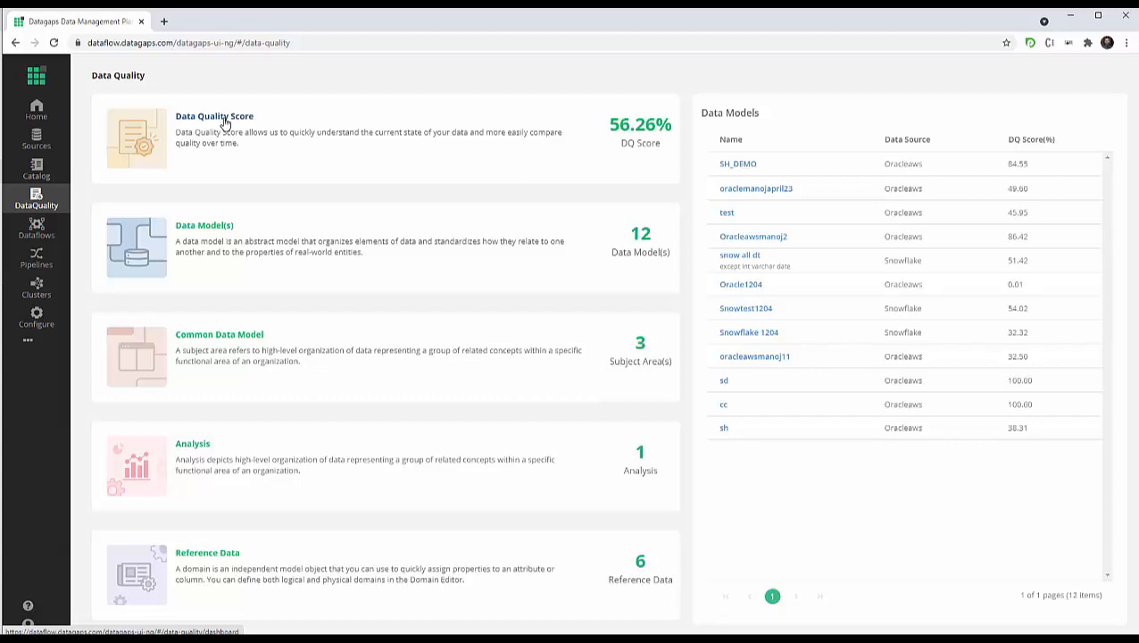
click(225, 123)
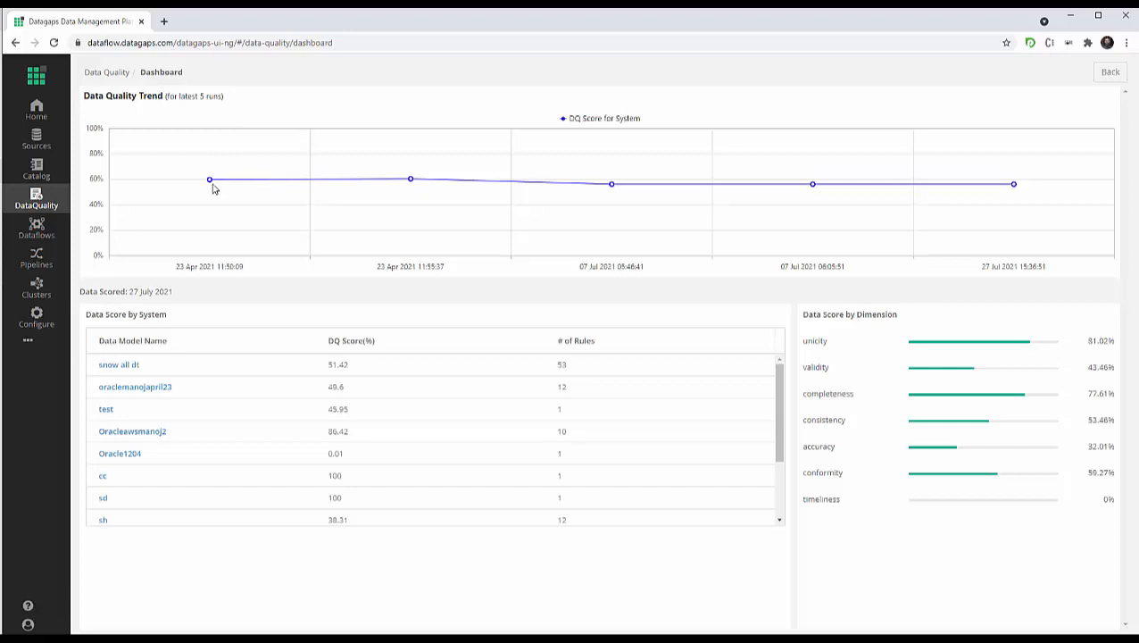
mouse_move(212, 185)
click(108, 73)
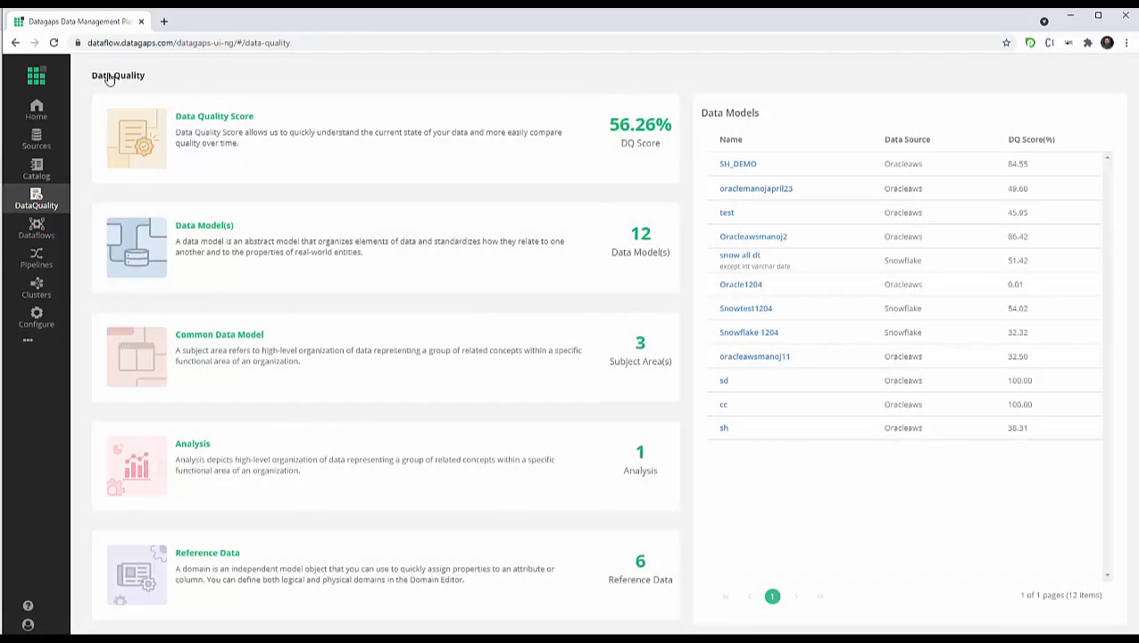